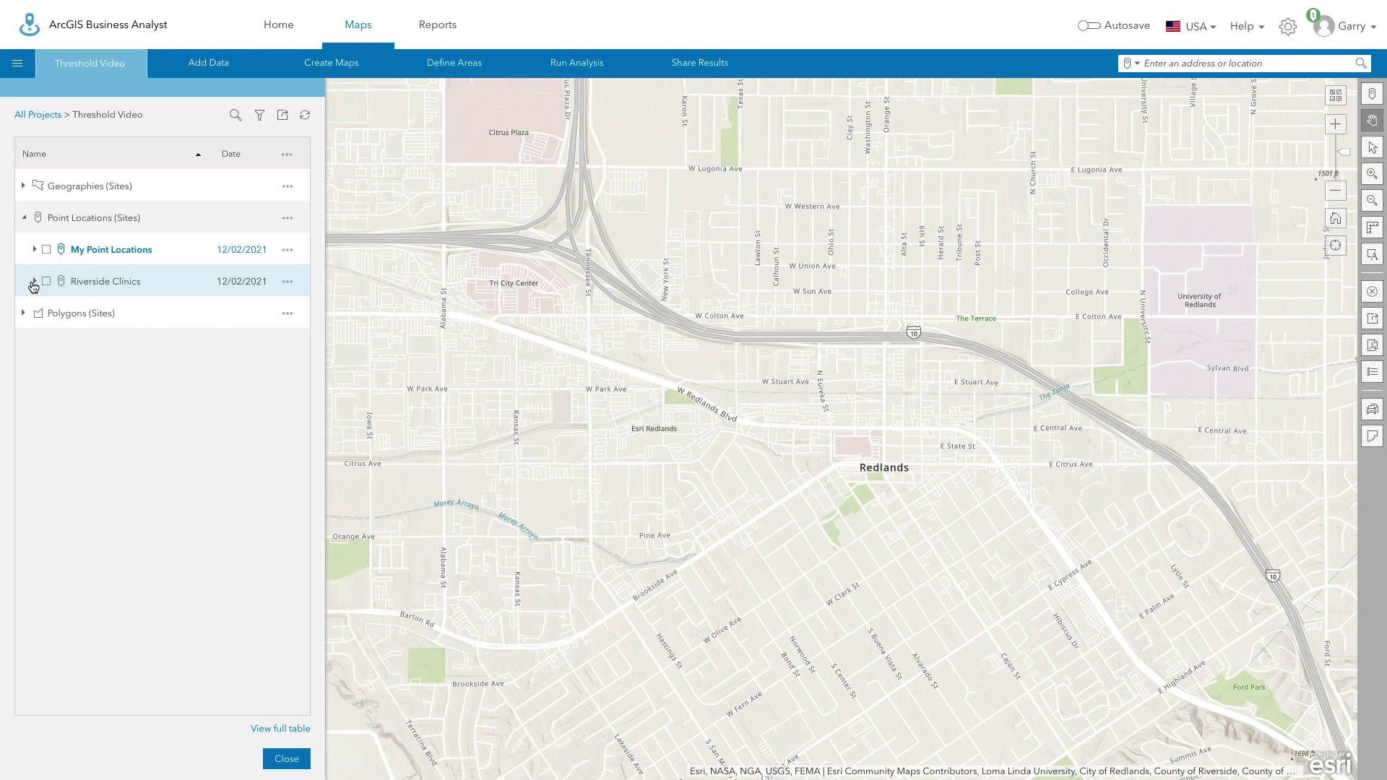
# Check the Riverside Clinics list, then start the Threshold Areas workflow from Run Analysis.
pyautogui.click(33, 282)
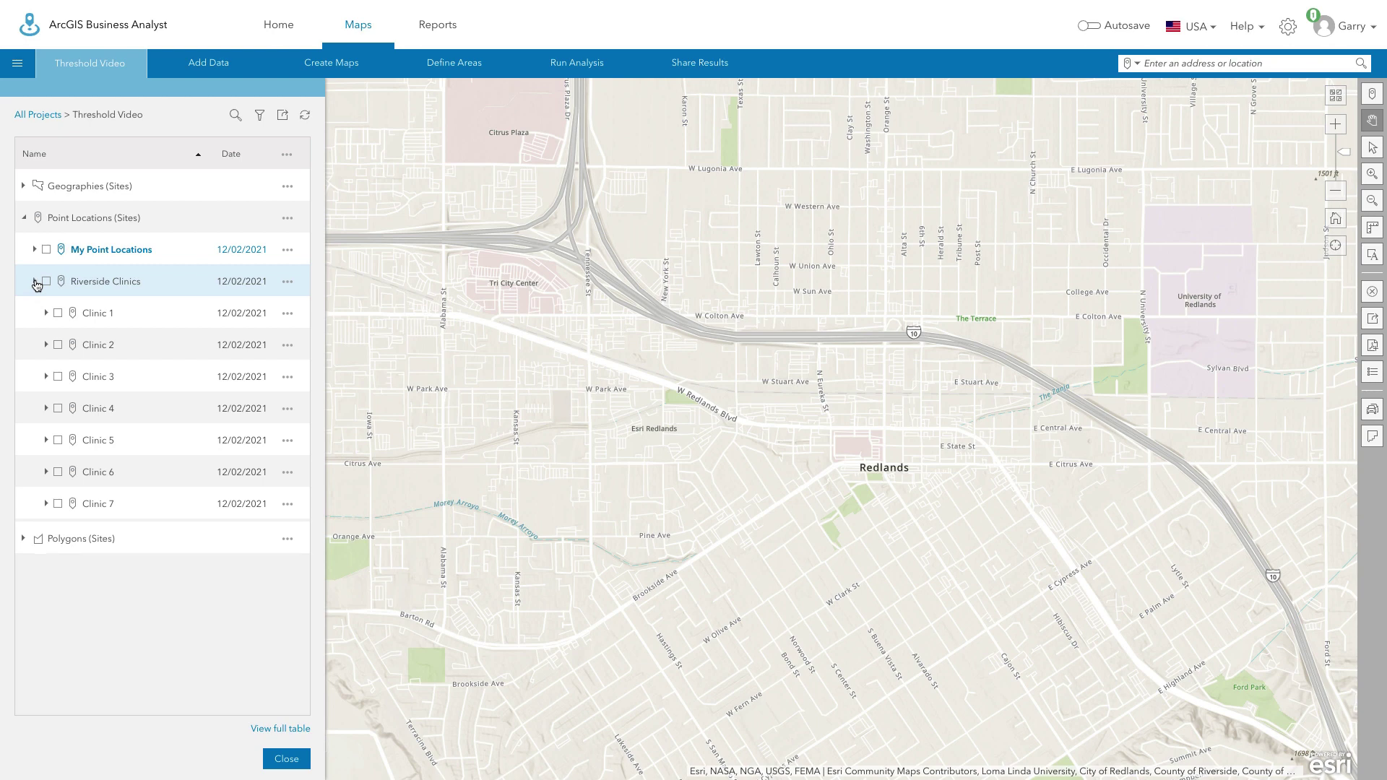
pyautogui.click(35, 282)
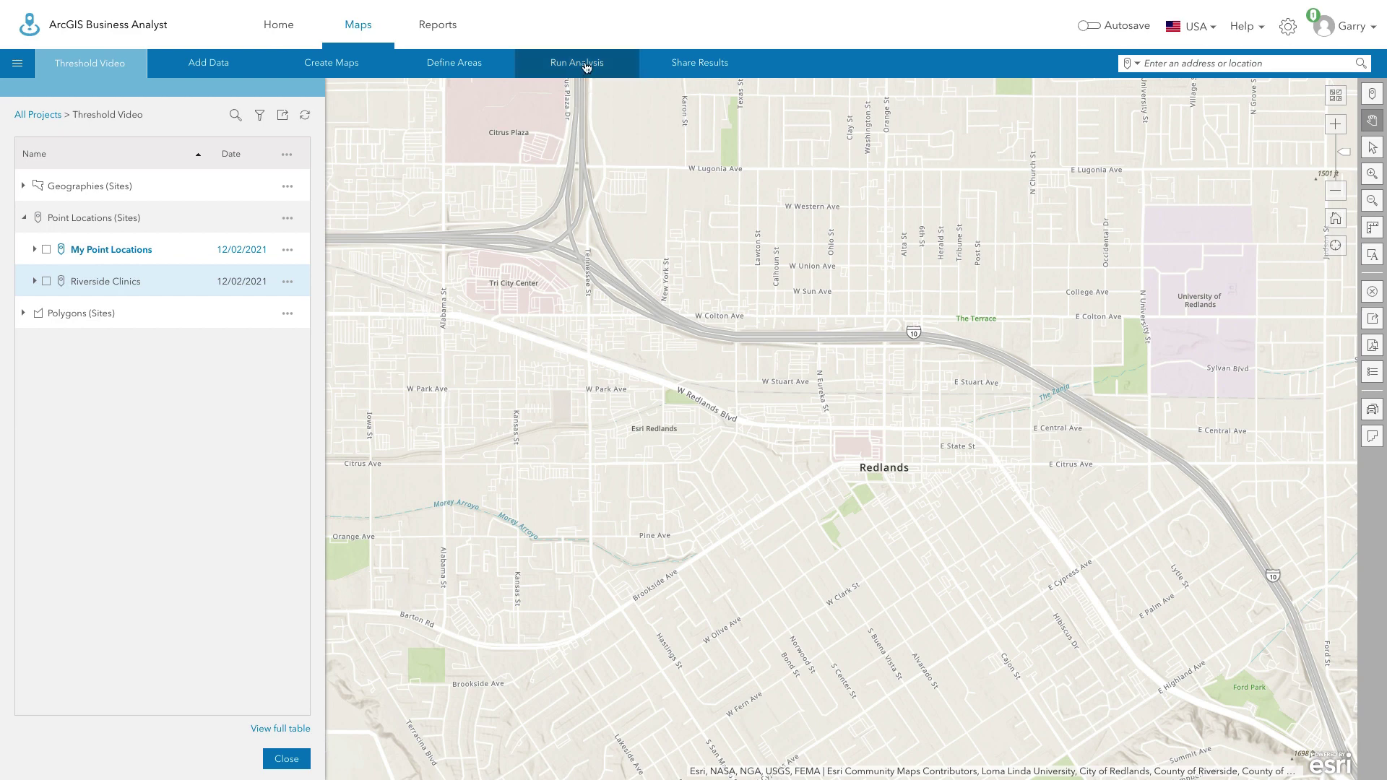
pyautogui.moveTo(620, 66)
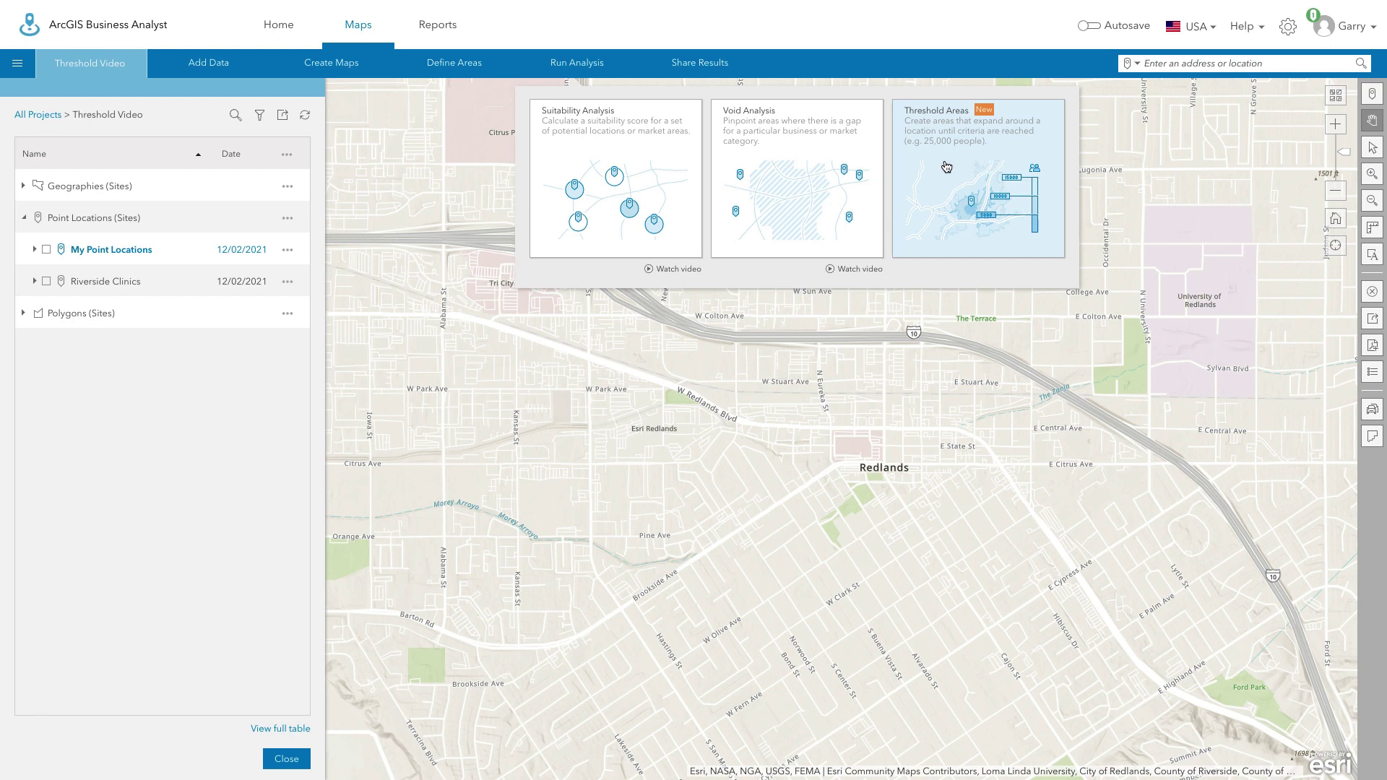
pyautogui.click(971, 167)
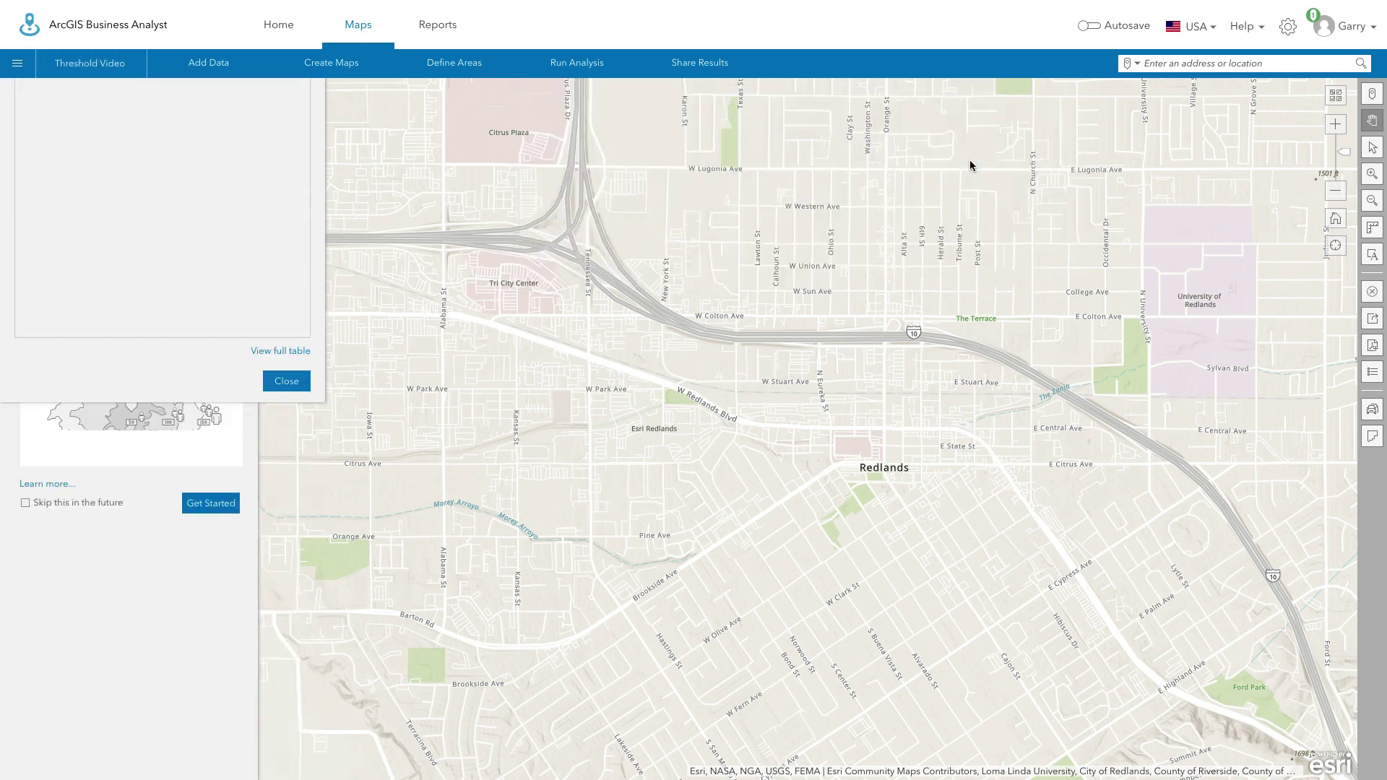
pyautogui.click(217, 504)
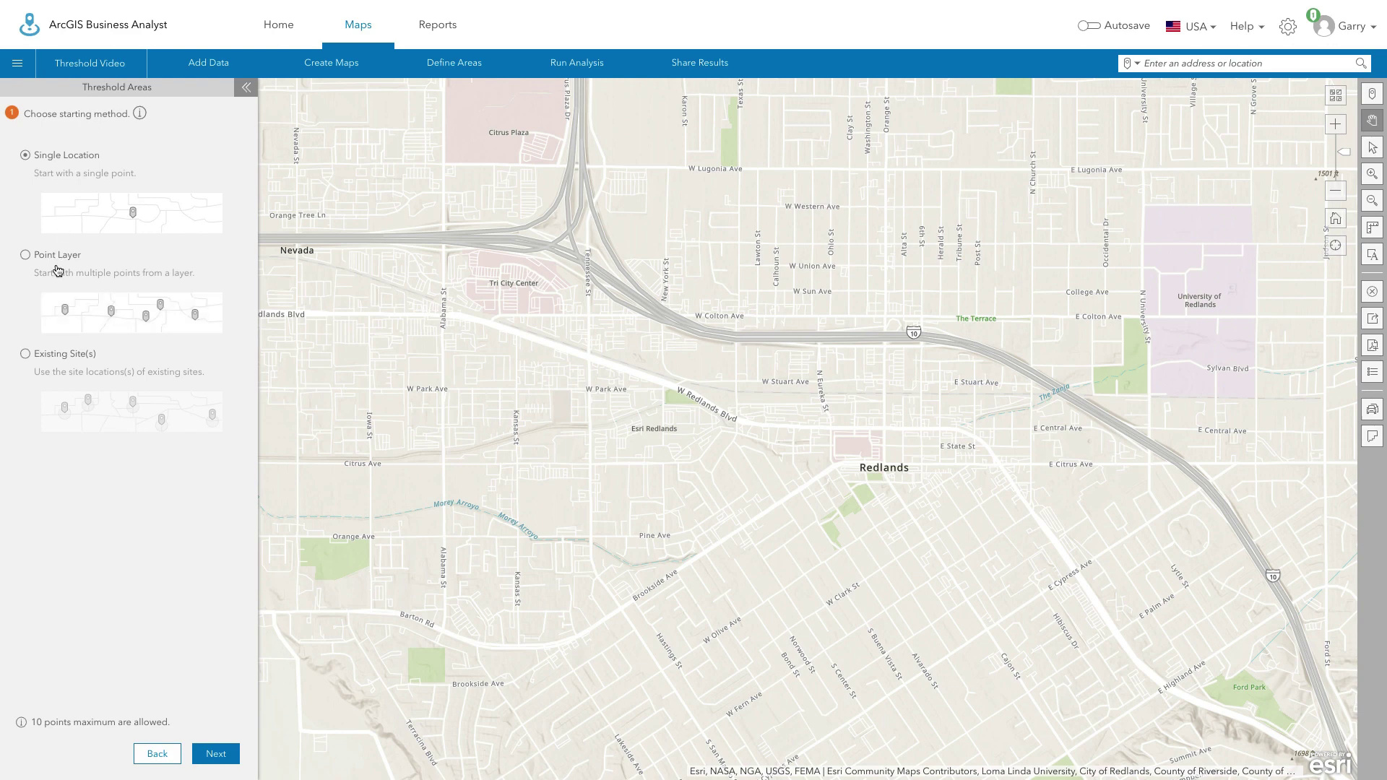
# Choose Existing Site(s) as the starting method, leaving the Riverside Clinics project sites unadded.
pyautogui.click(29, 358)
pyautogui.click(220, 754)
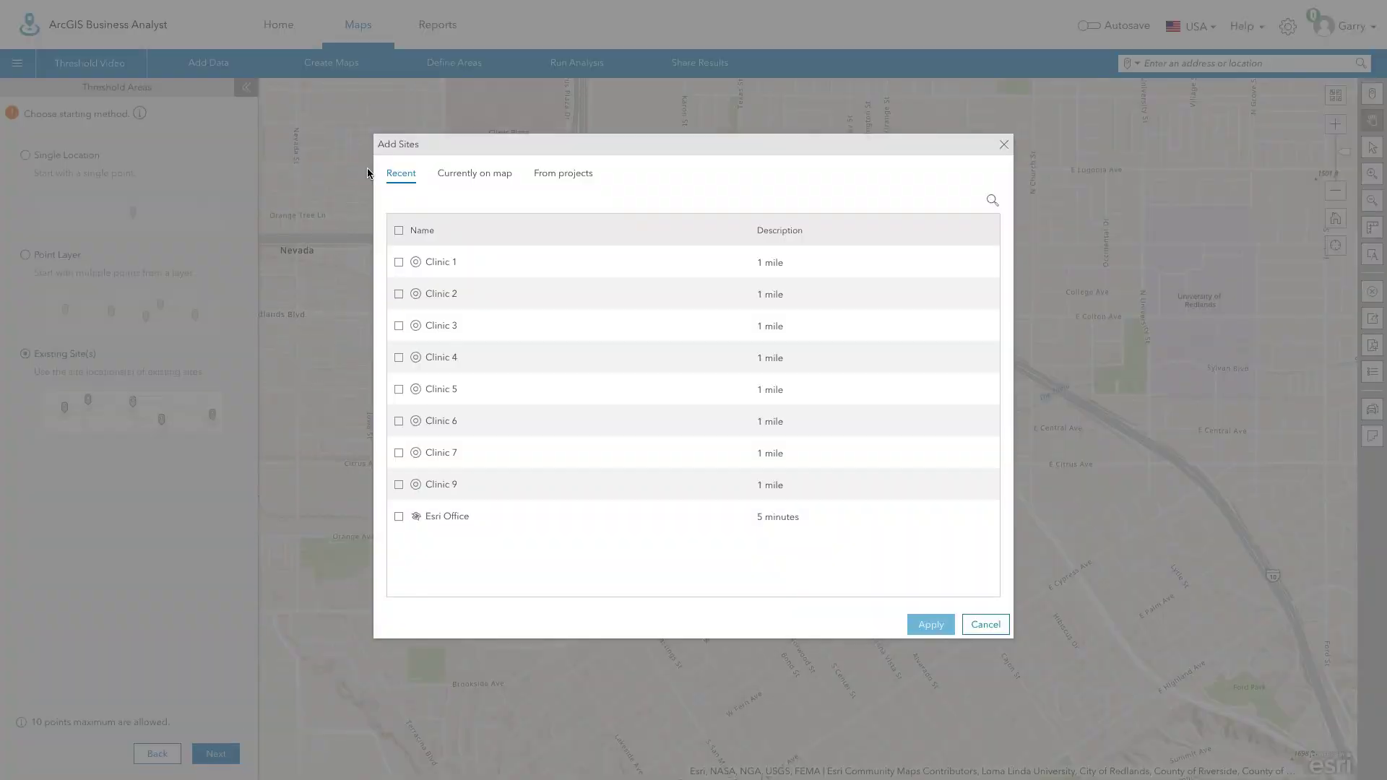
pyautogui.click(565, 174)
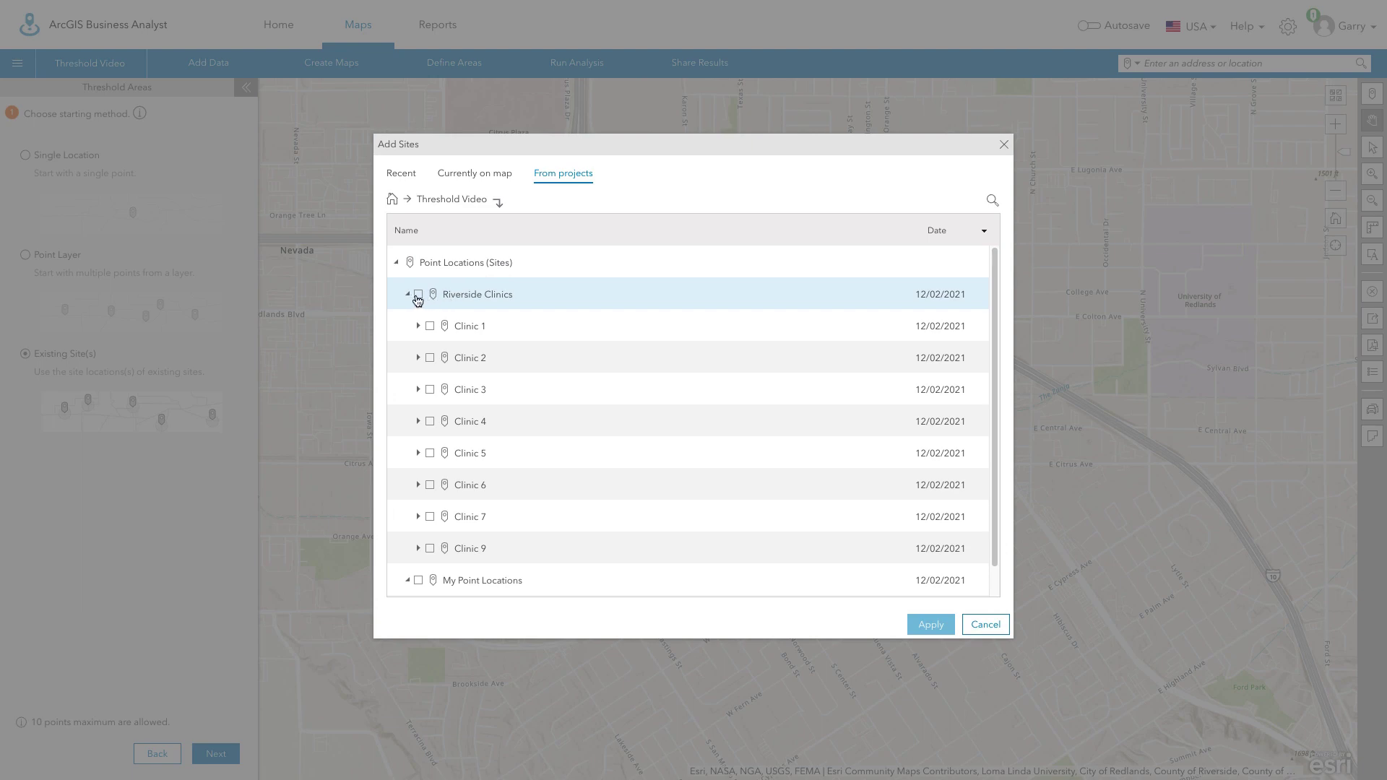
pyautogui.click(419, 295)
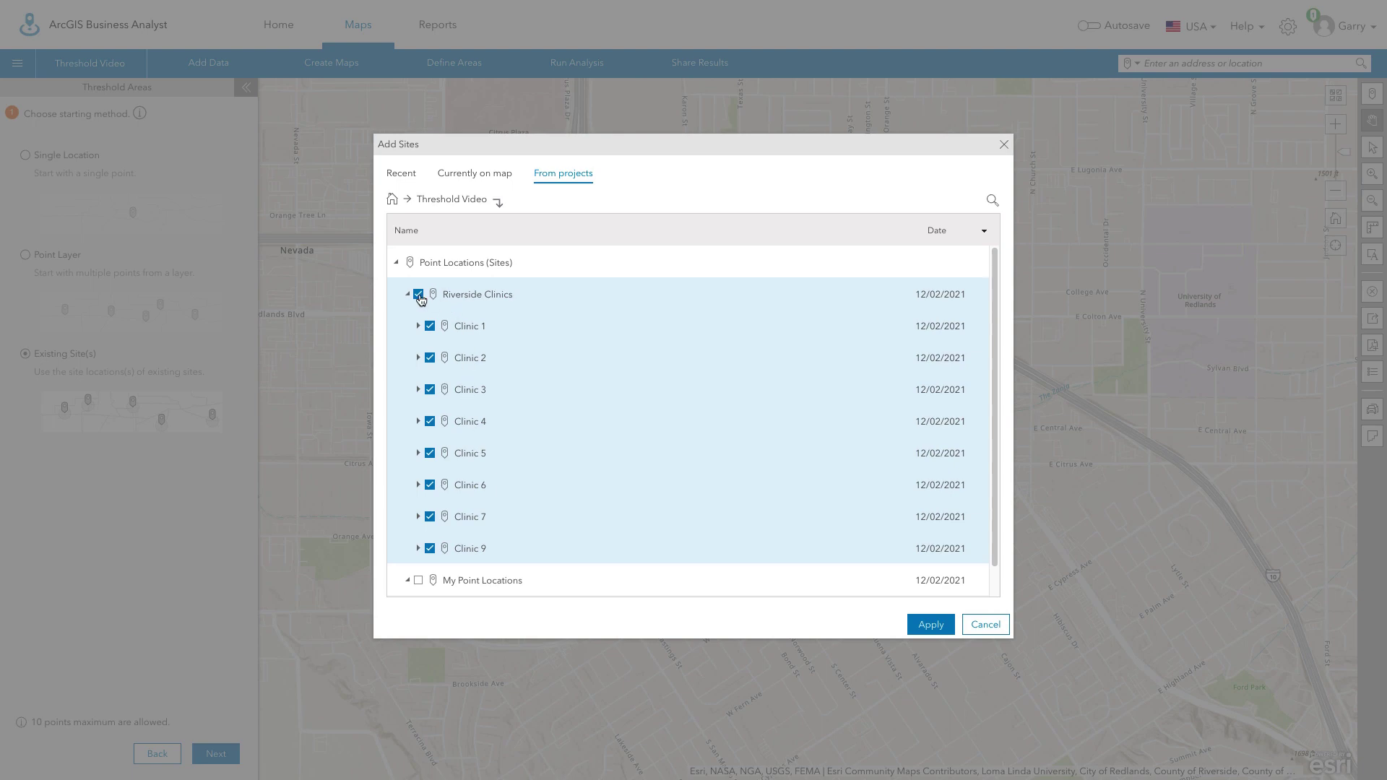
pyautogui.click(418, 295)
pyautogui.click(976, 624)
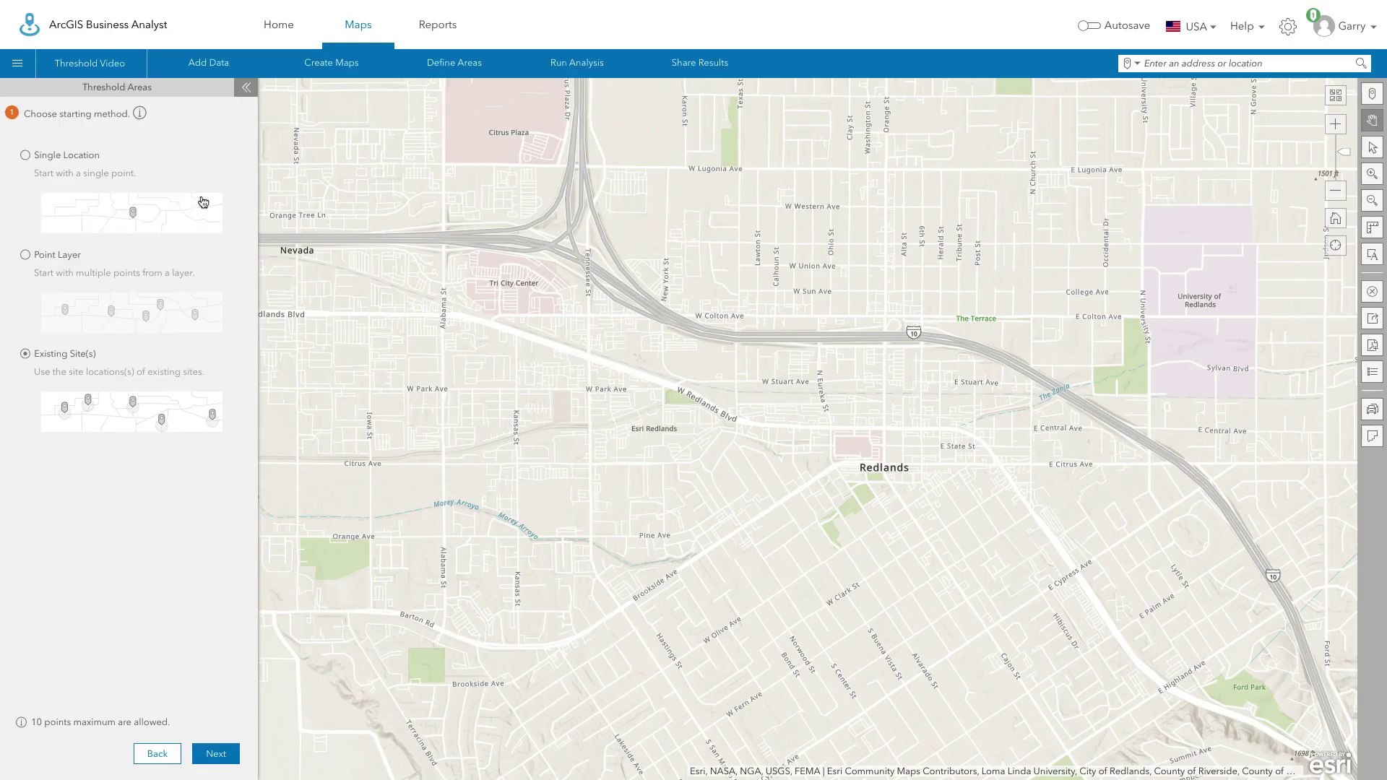
# Start from a Single Location at the suggested Redlands street address and continue.
pyautogui.click(27, 156)
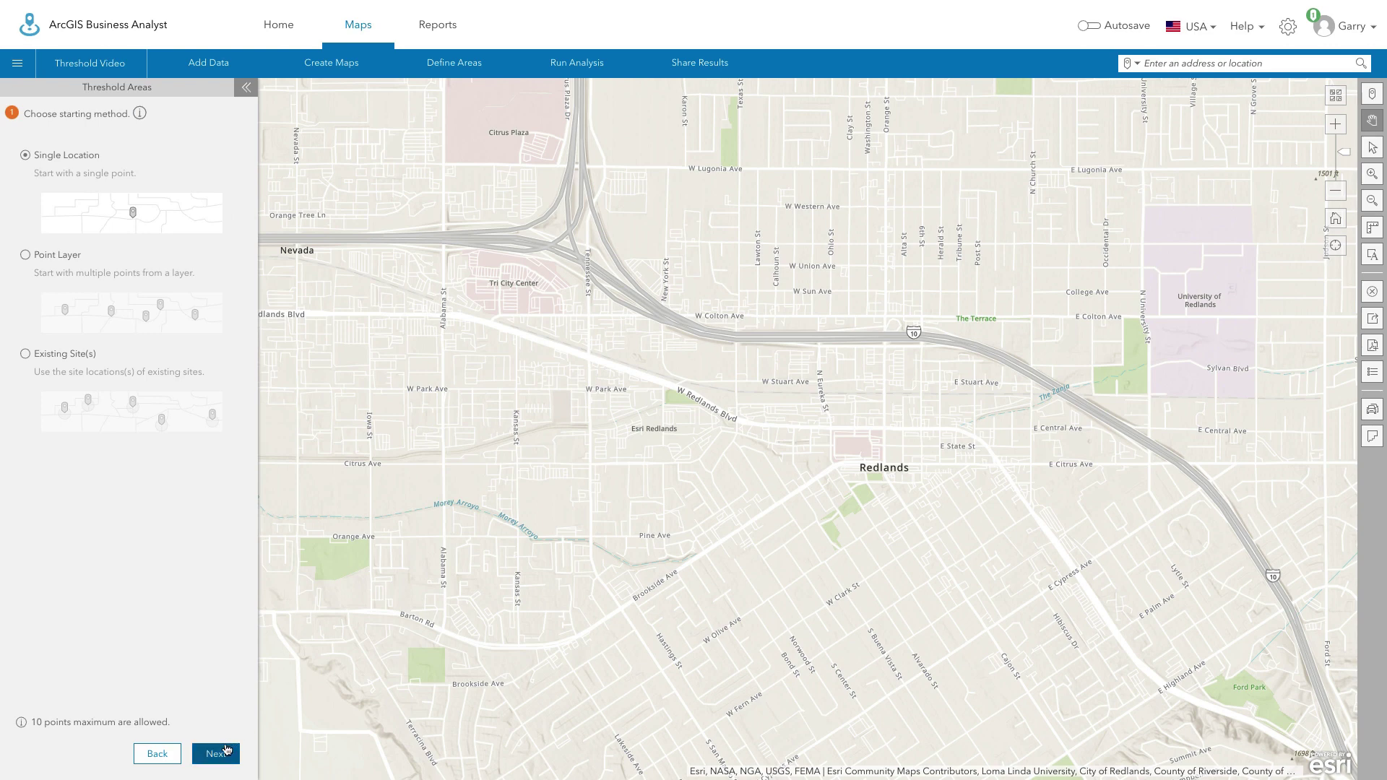
pyautogui.click(221, 754)
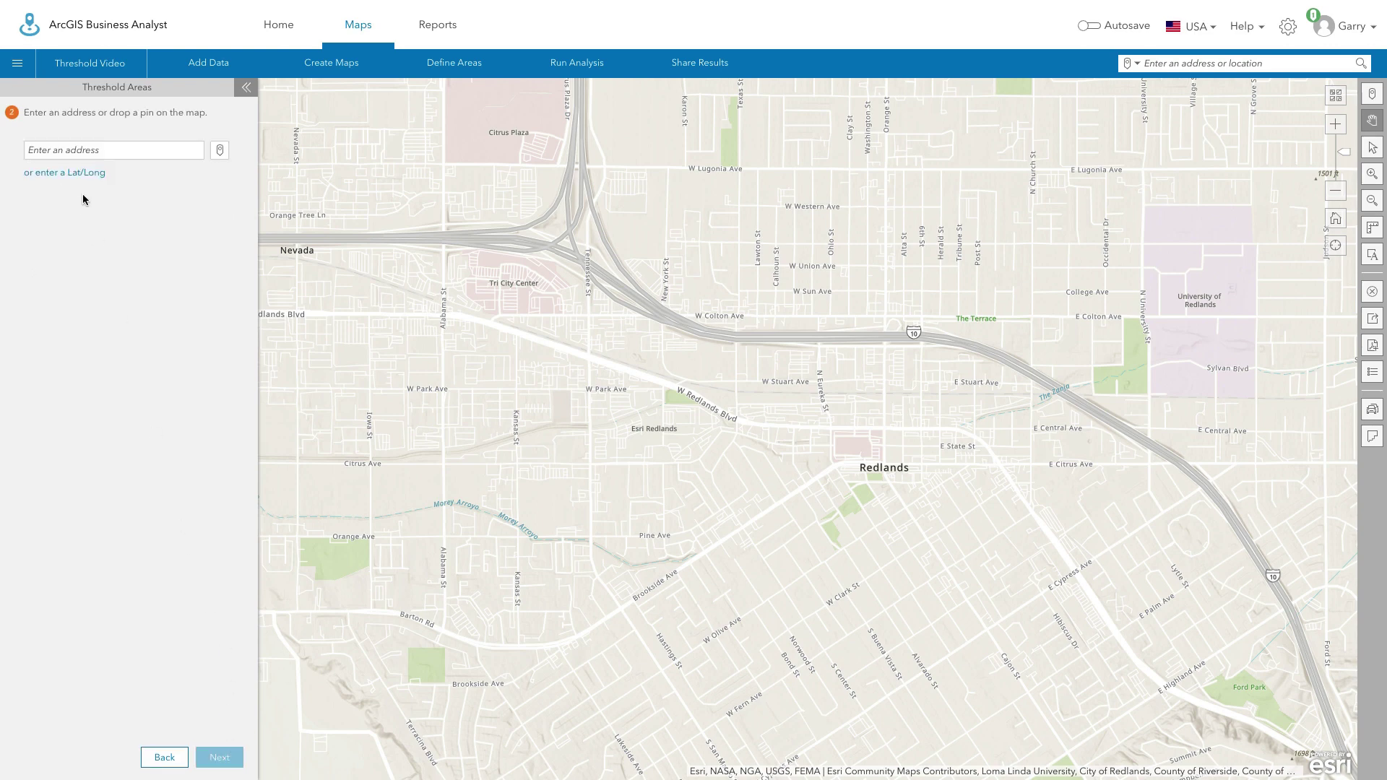
pyautogui.write('380 New York St Redlands')
pyautogui.click(72, 168)
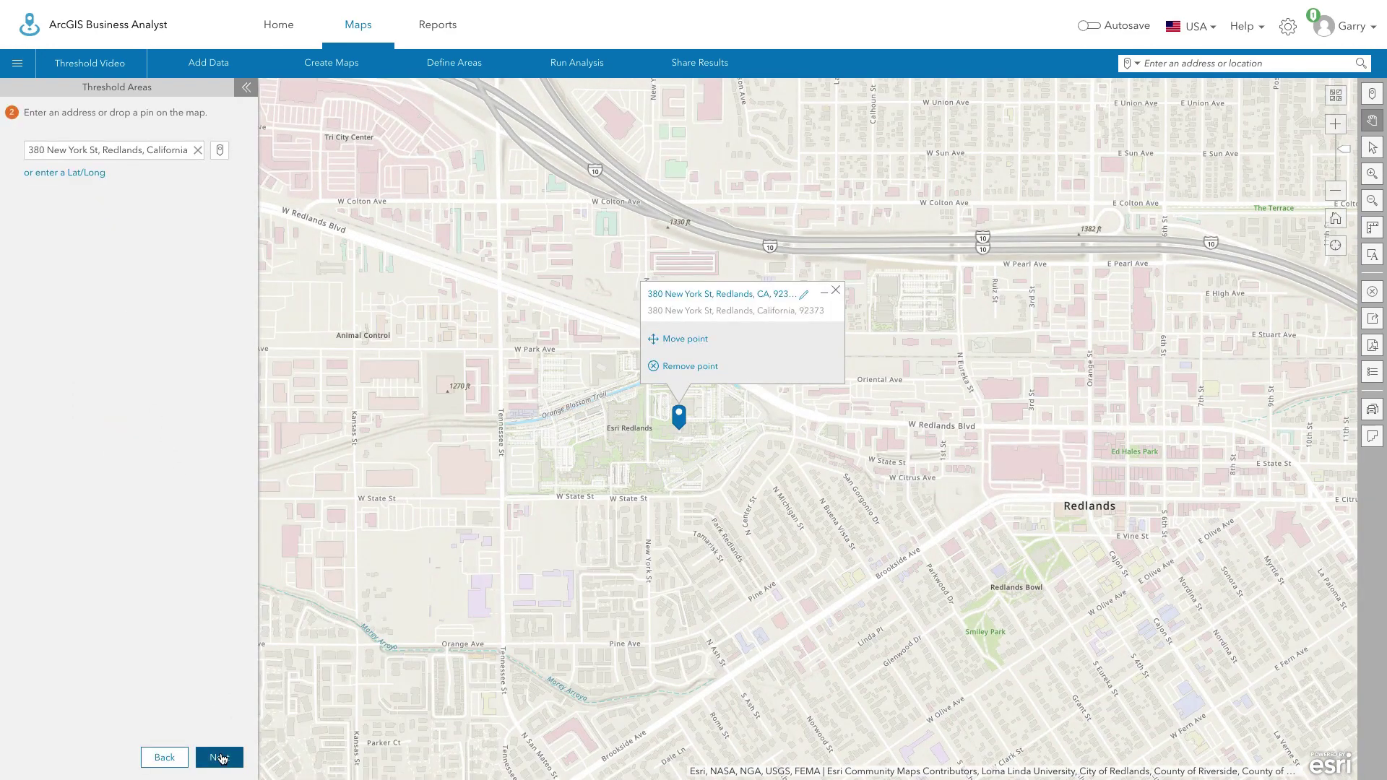
pyautogui.click(221, 757)
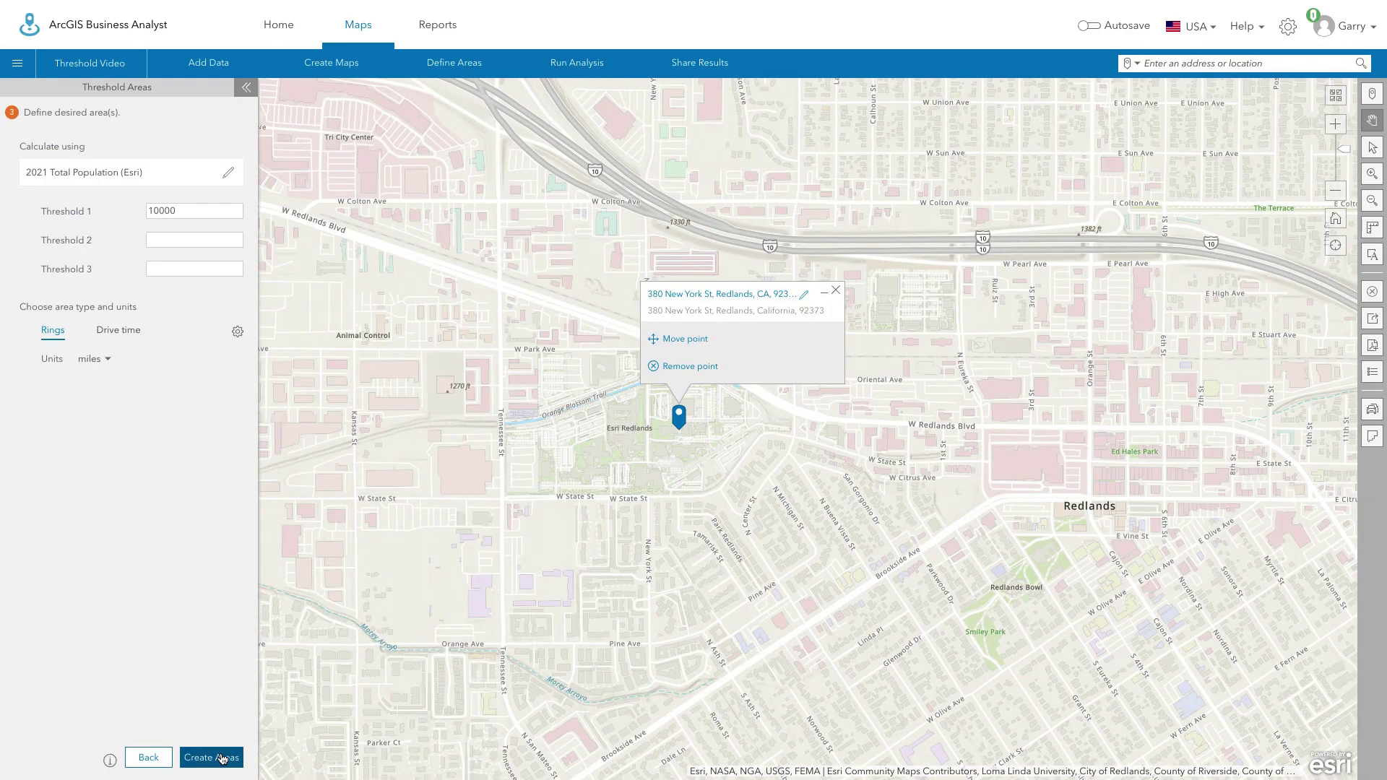
# Keep 2021 Total Population as the variable and enter thresholds 25000, 50000 and 100000.
pyautogui.click(185, 175)
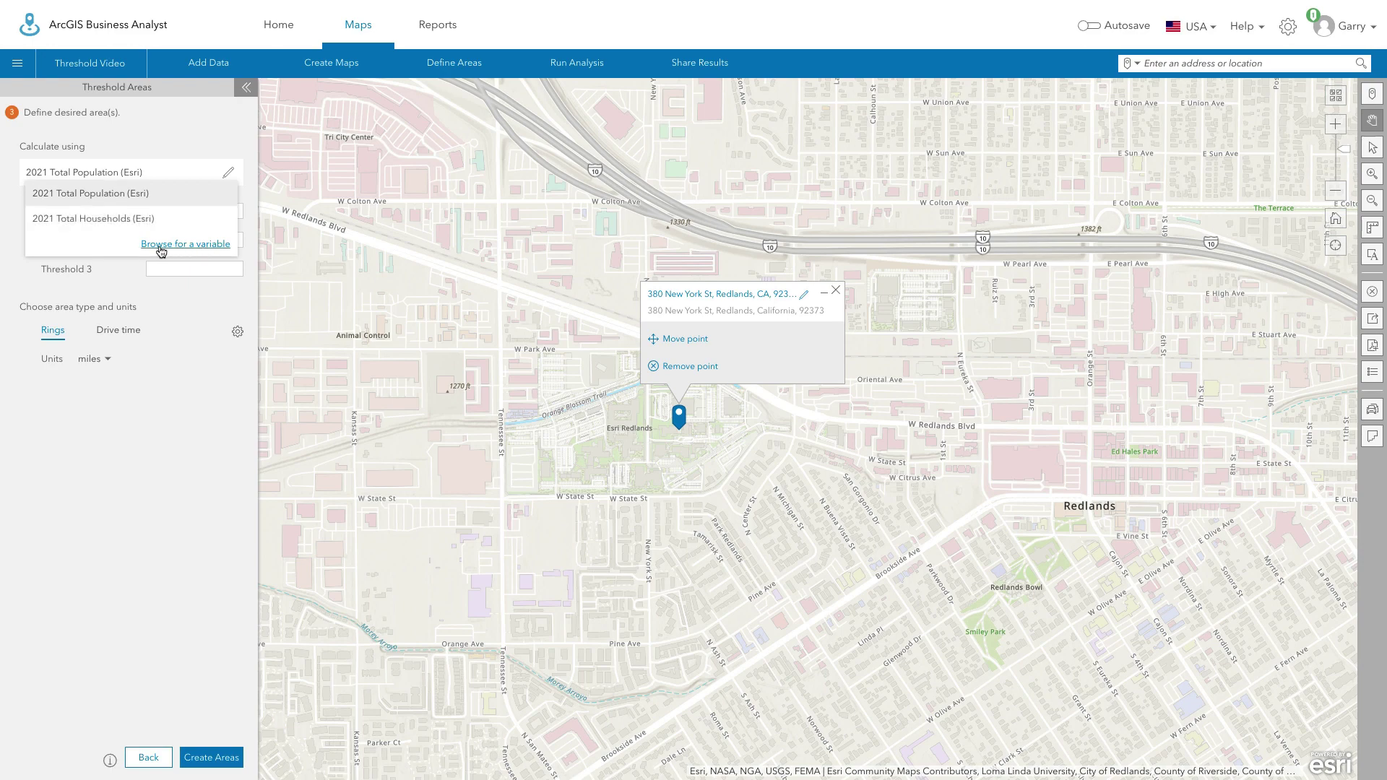
pyautogui.click(187, 301)
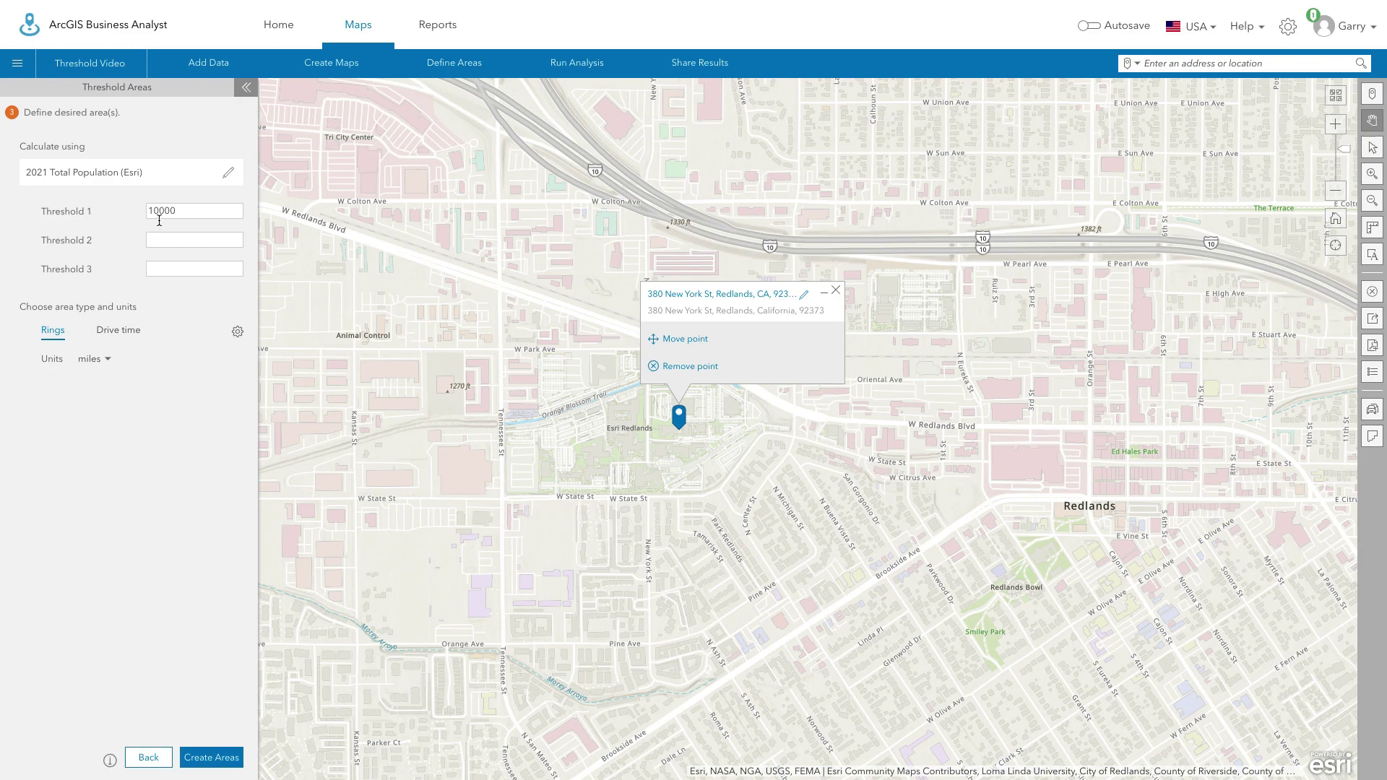
pyautogui.doubleClick(139, 209)
pyautogui.write('25')
# Make the threshold areas drive time measured in minutes.
pyautogui.click(116, 337)
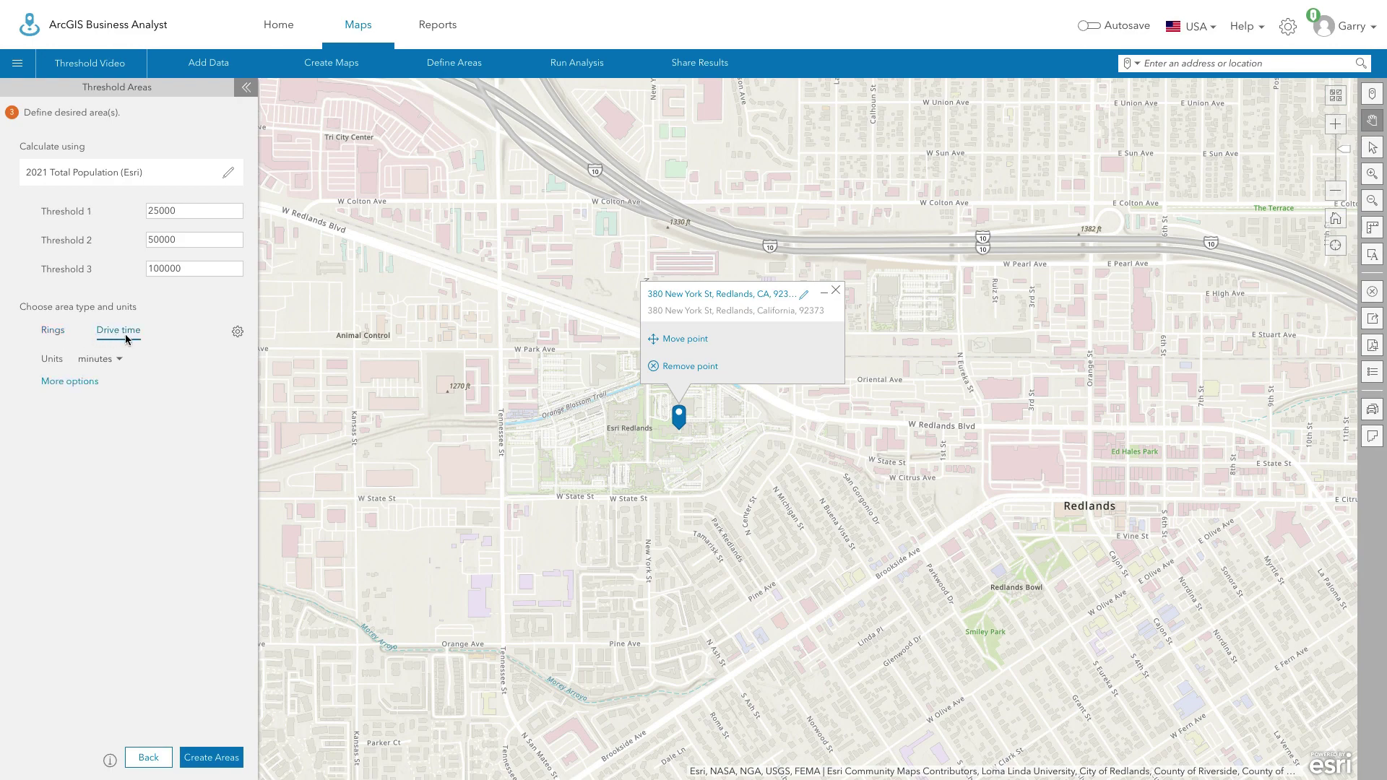
pyautogui.click(120, 362)
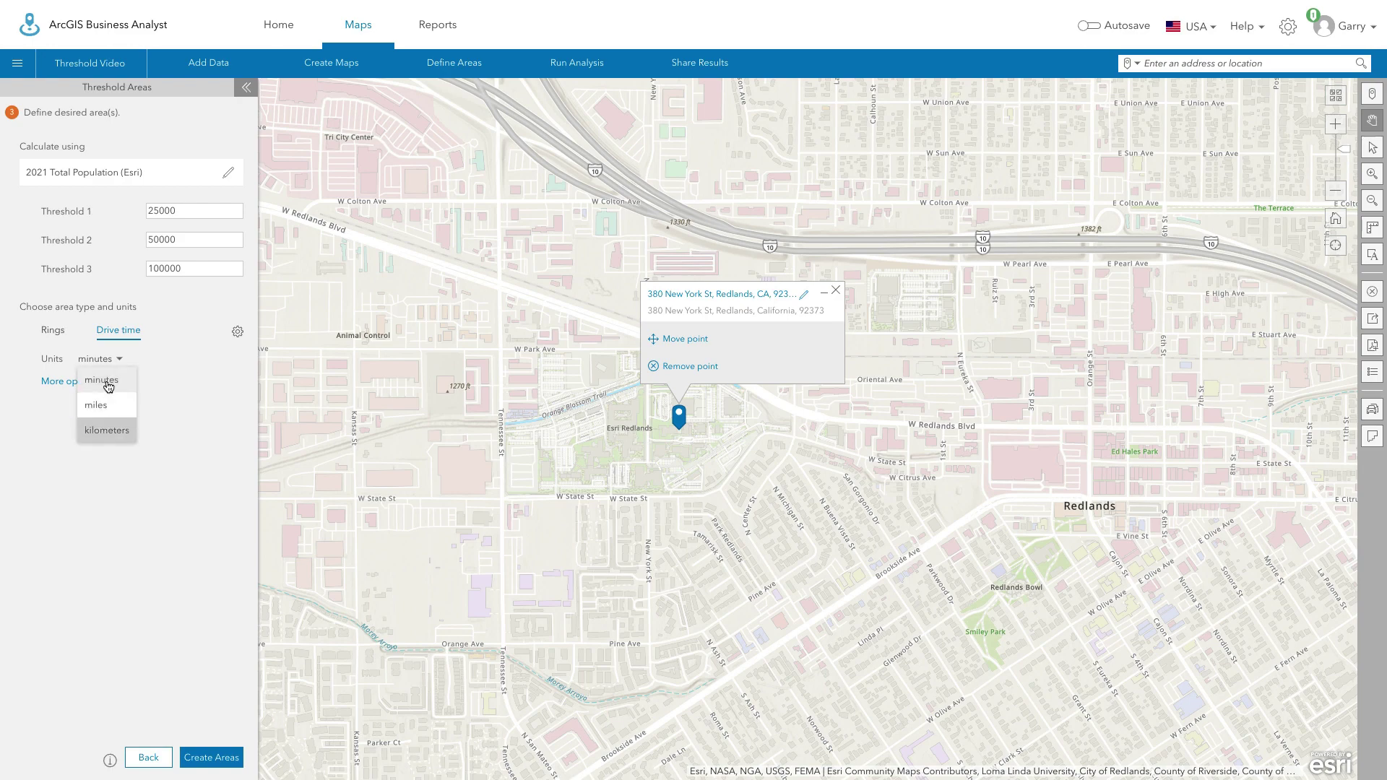
pyautogui.click(109, 387)
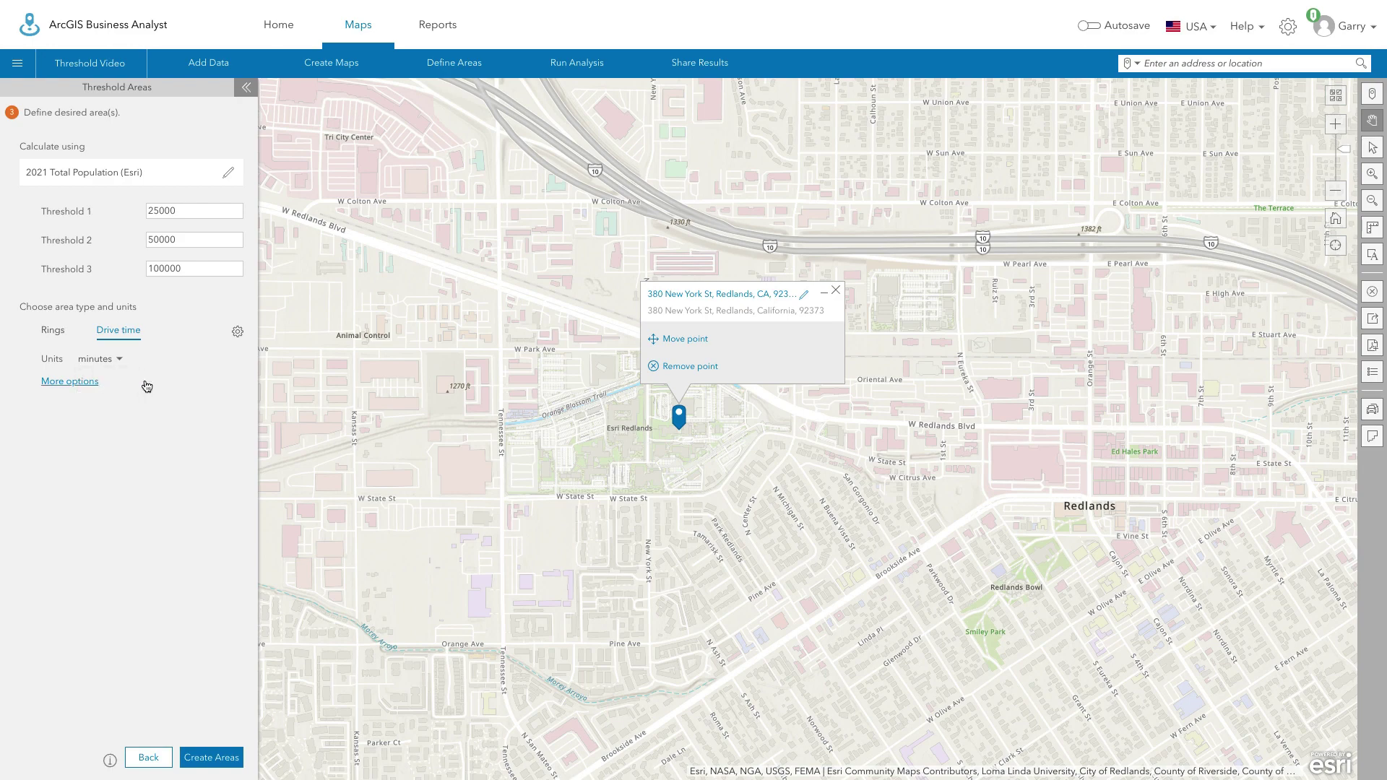
# Shift the threshold settings slider toward Best precision and expand More options.
pyautogui.click(238, 333)
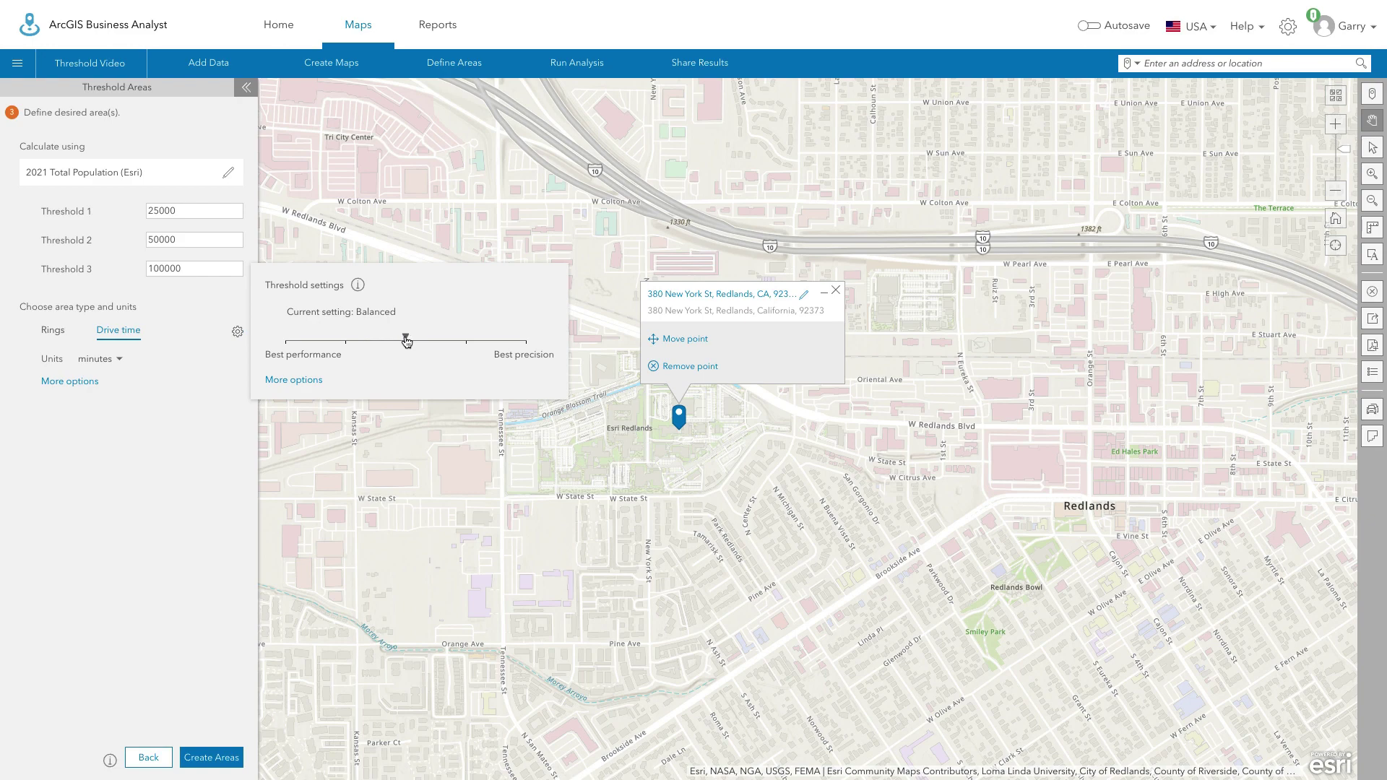
pyautogui.moveTo(407, 342)
pyautogui.mouseDown()
pyautogui.moveTo(344, 341)
pyautogui.moveTo(425, 342)
pyautogui.mouseUp()
pyautogui.click(450, 343)
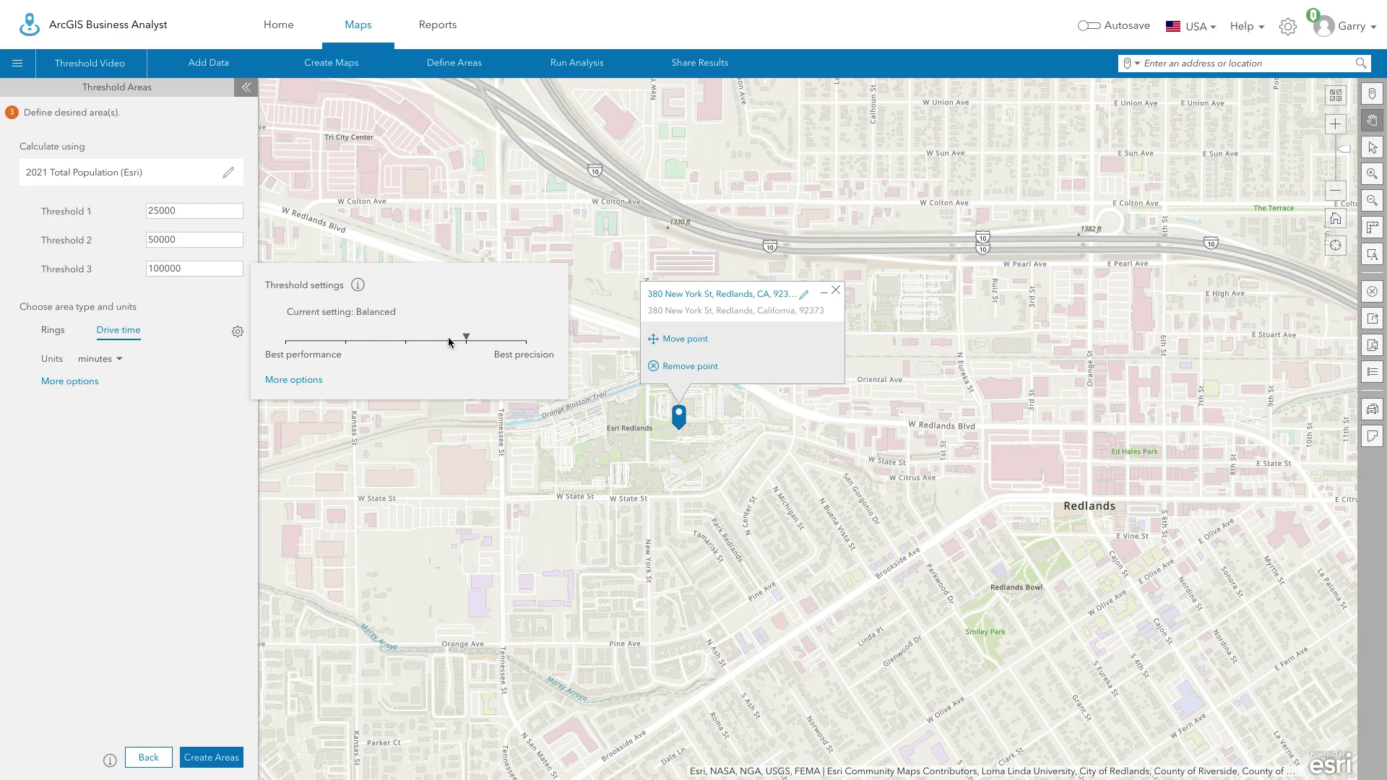
pyautogui.click(209, 389)
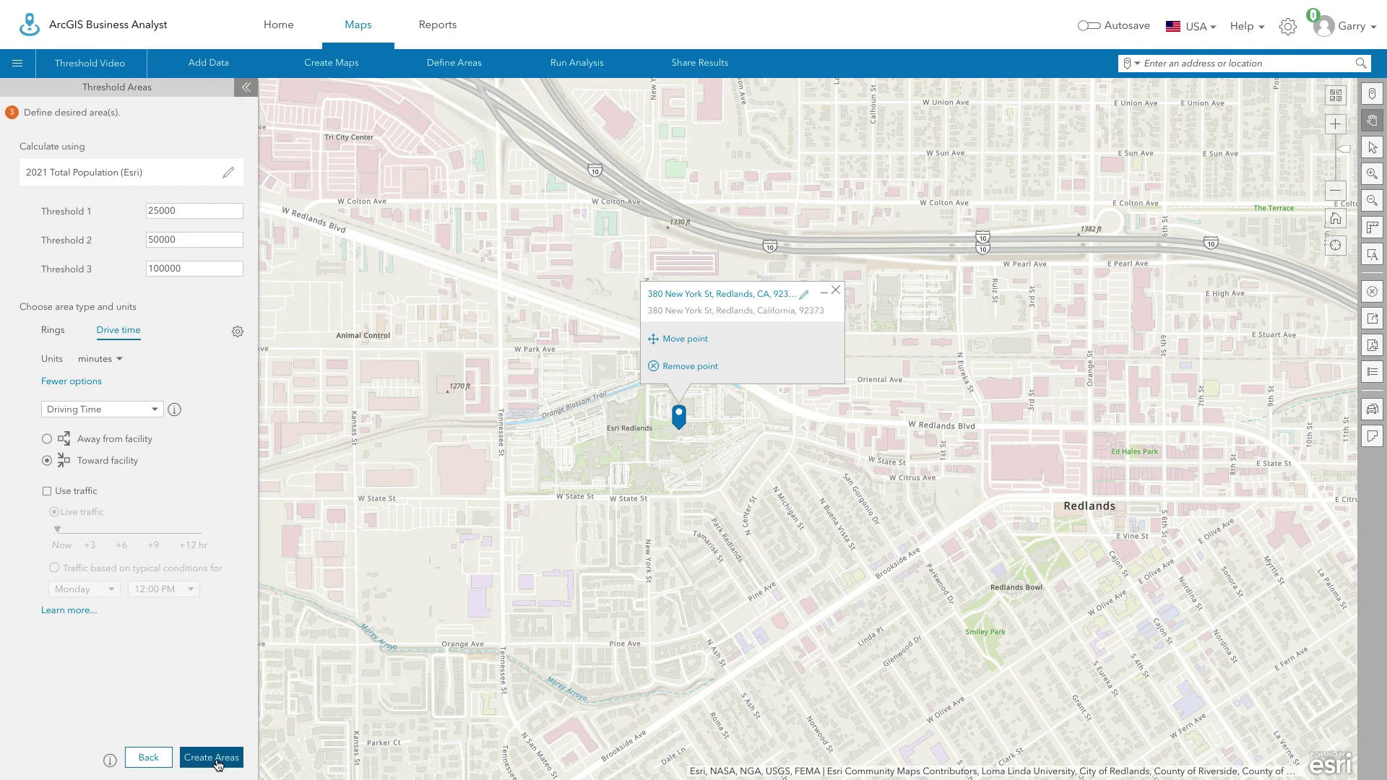
# Generate the three drive-time threshold areas with Create Areas.
pyautogui.click(217, 763)
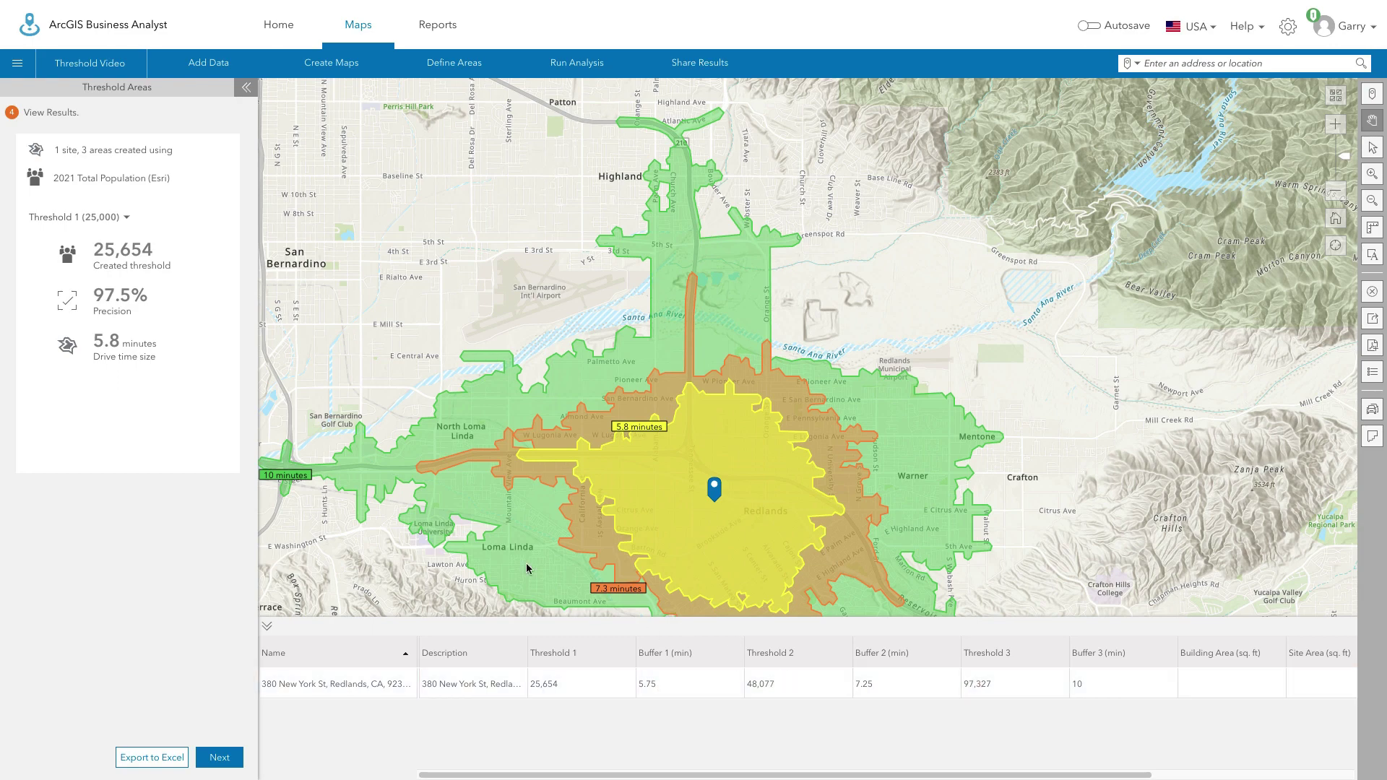
# View Threshold 2, then Threshold 3 results: 97,327 people, 97.3% precision, 10.0 minutes.
pyautogui.click(123, 219)
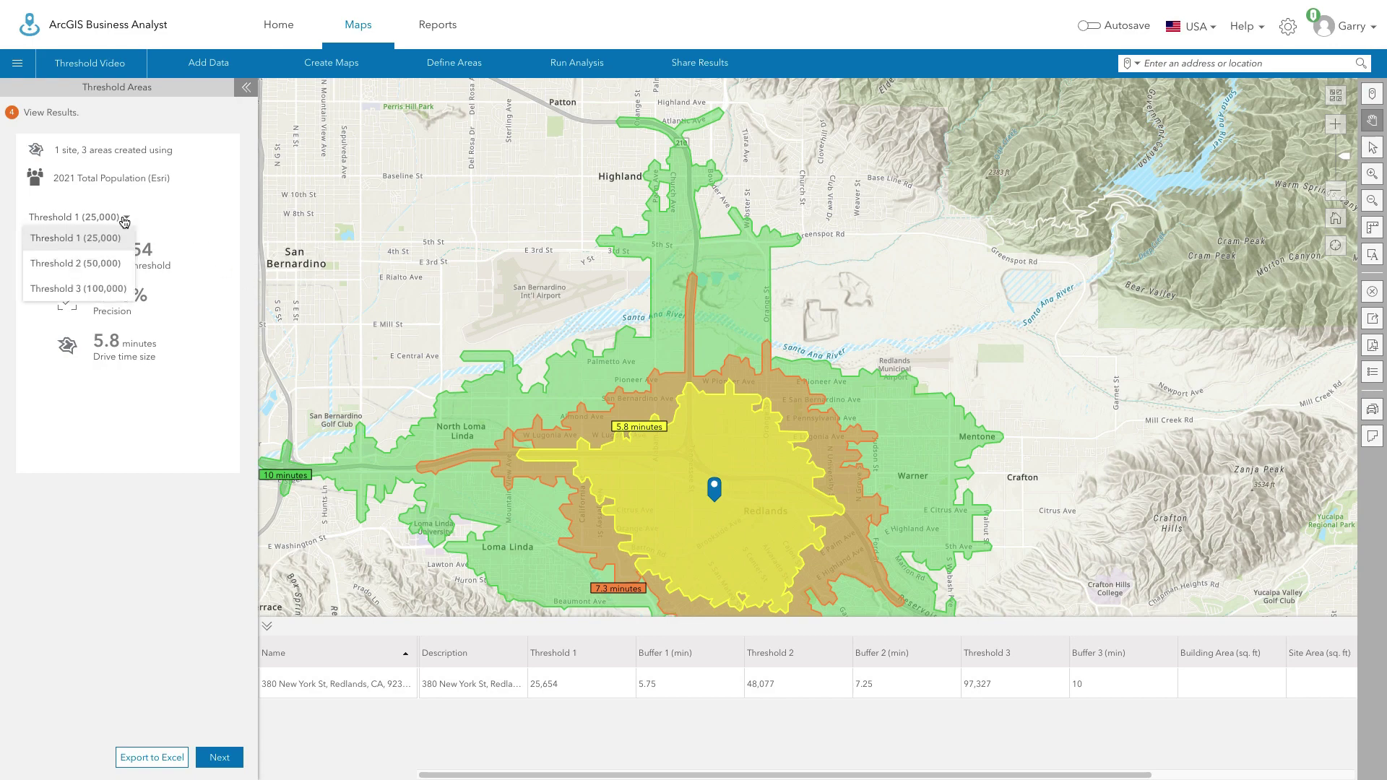
pyautogui.click(105, 265)
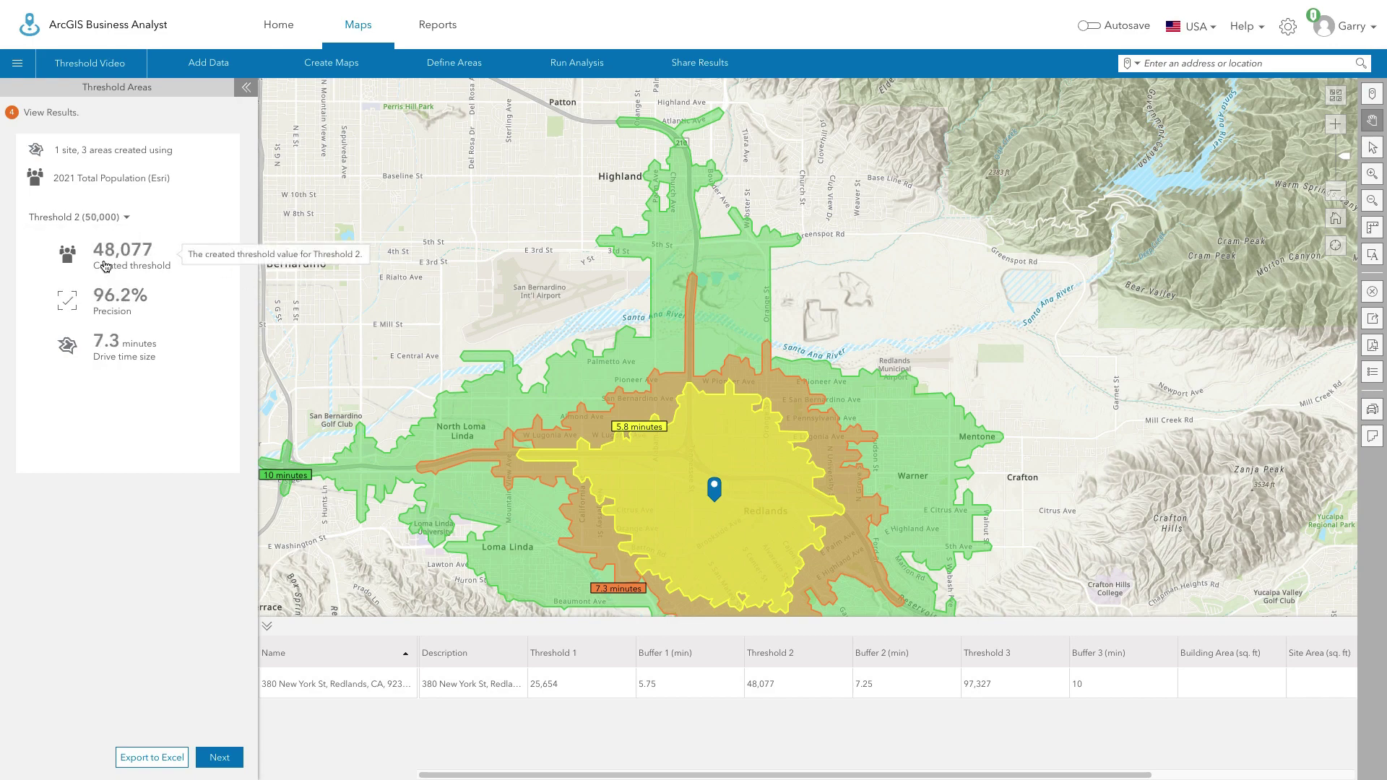
pyautogui.click(121, 221)
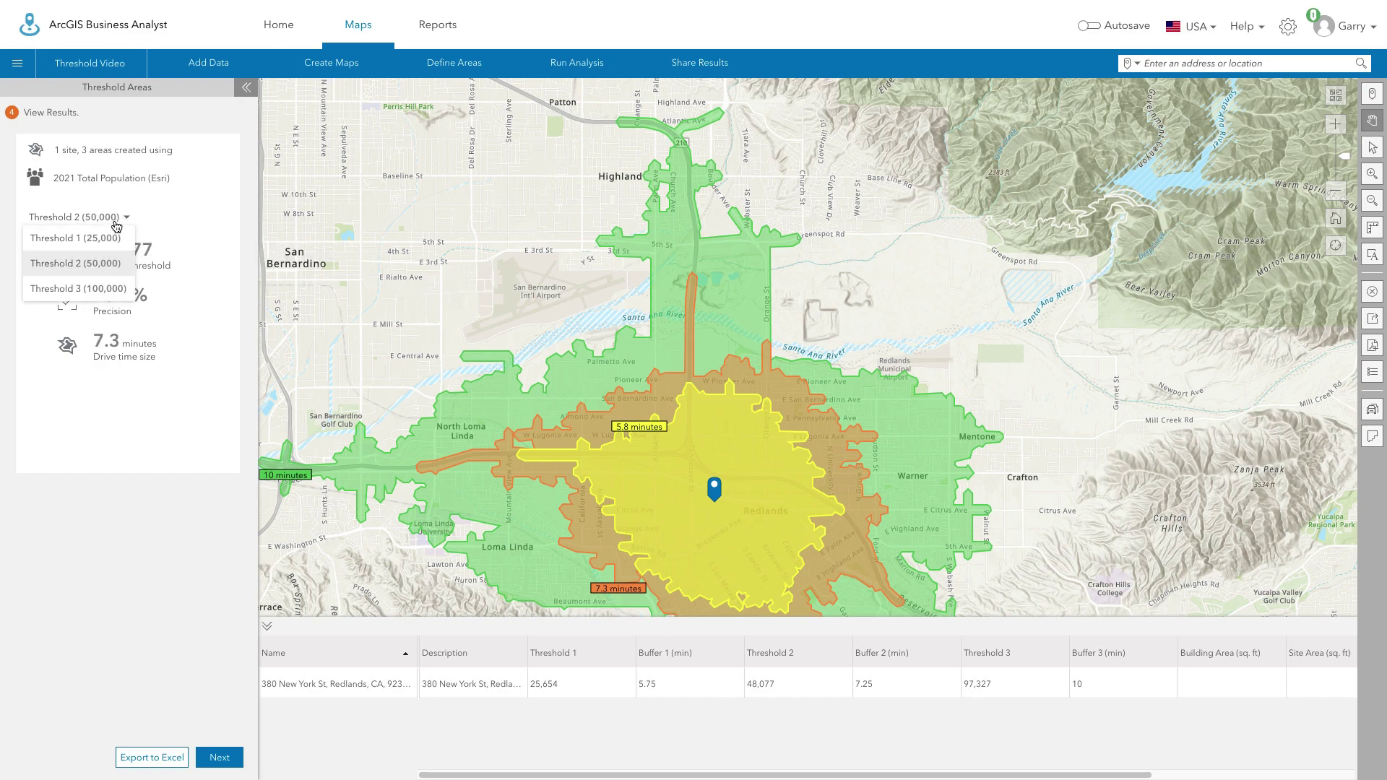
pyautogui.click(101, 287)
pyautogui.moveTo(137, 303)
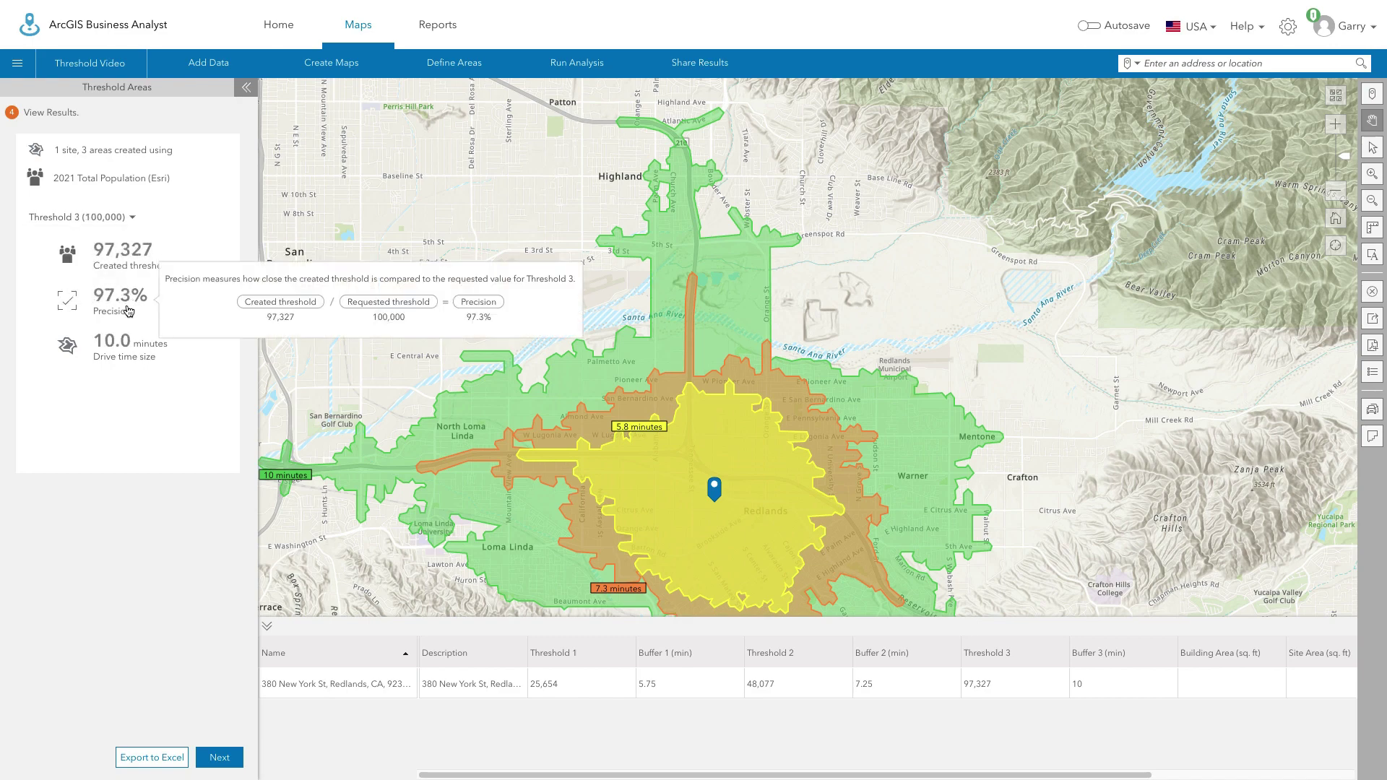